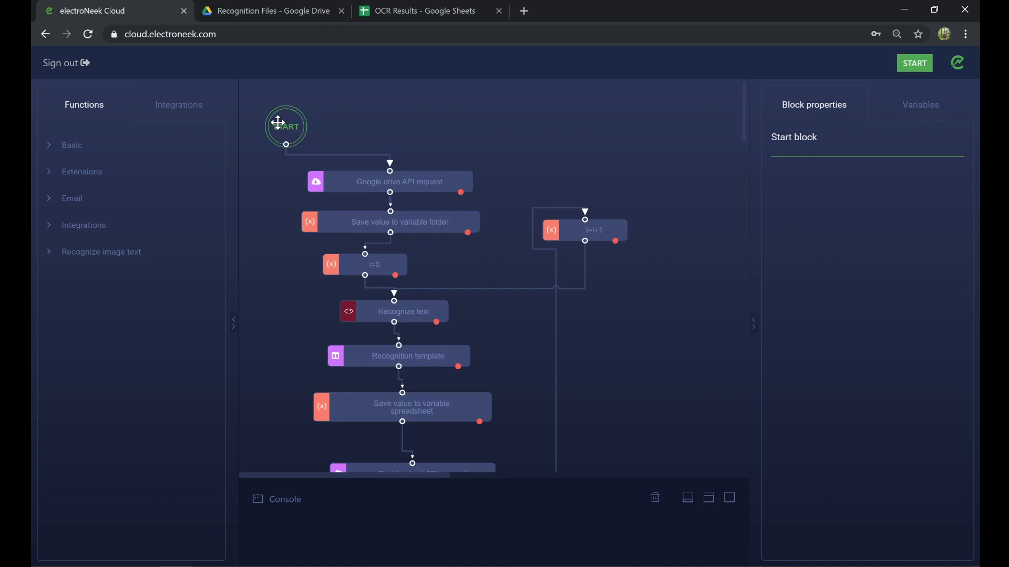
Review the variables list and the functions available in the Basic and Extensions groups
click(278, 122)
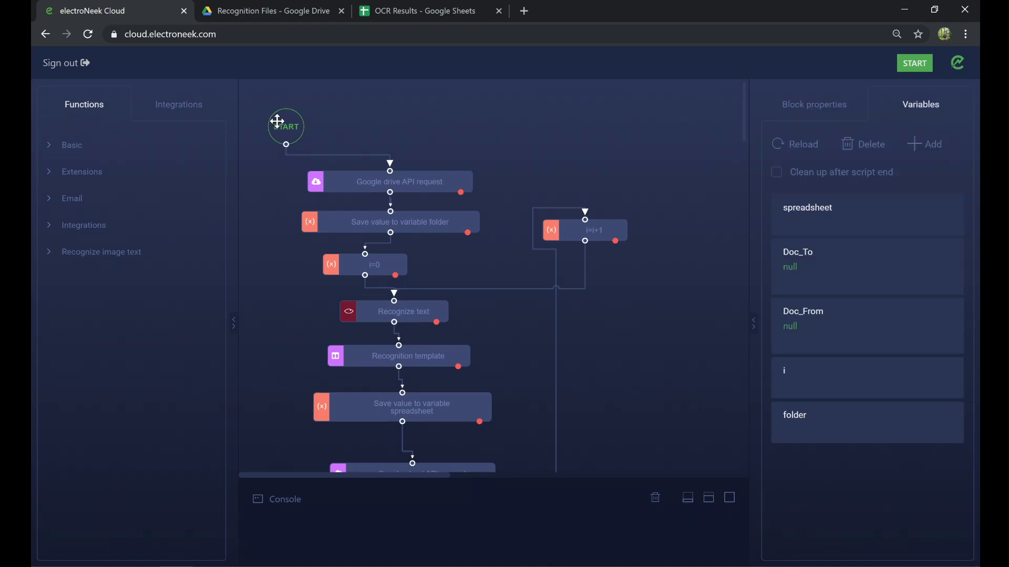
click(50, 148)
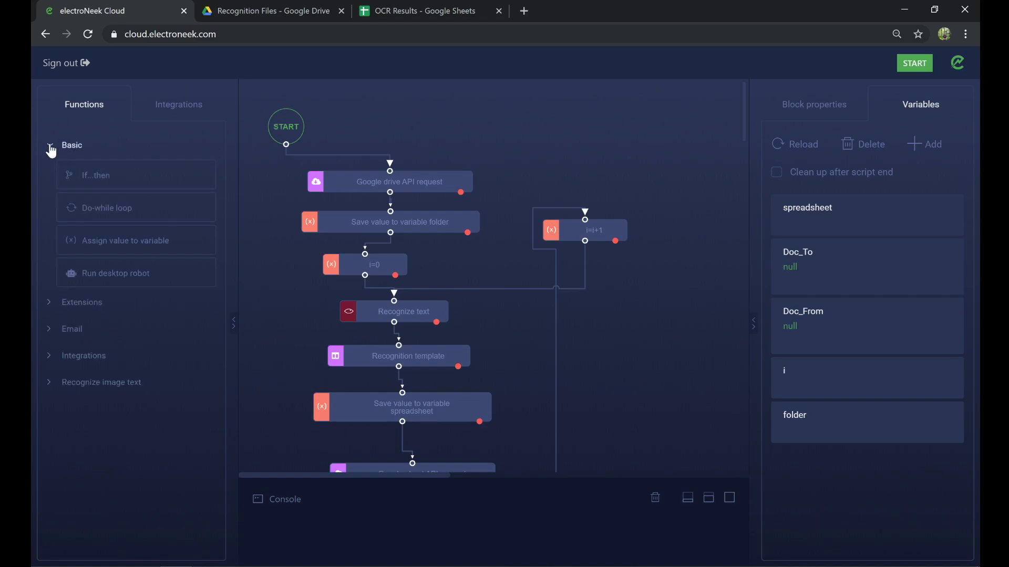
click(51, 148)
click(50, 172)
click(50, 172)
Place a Send email block on the canvas near the Start block and delete it again
click(53, 197)
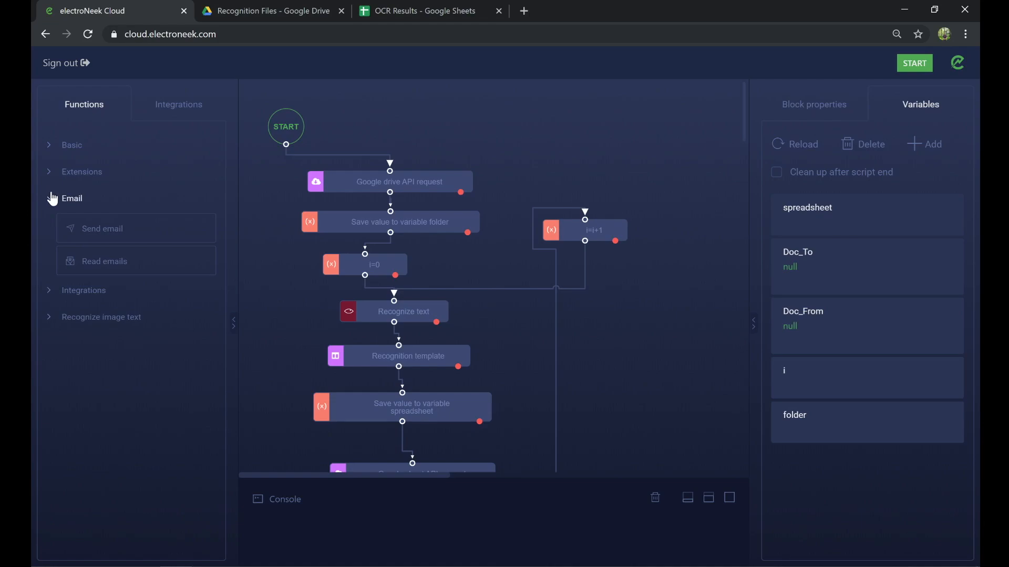
drag(85, 225, 435, 113)
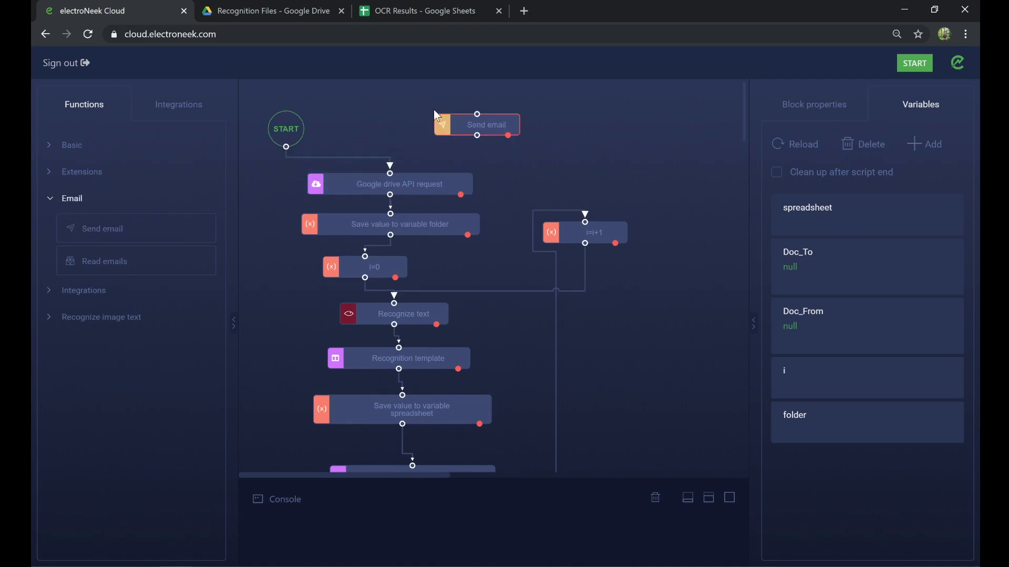
click(447, 116)
key(Delete)
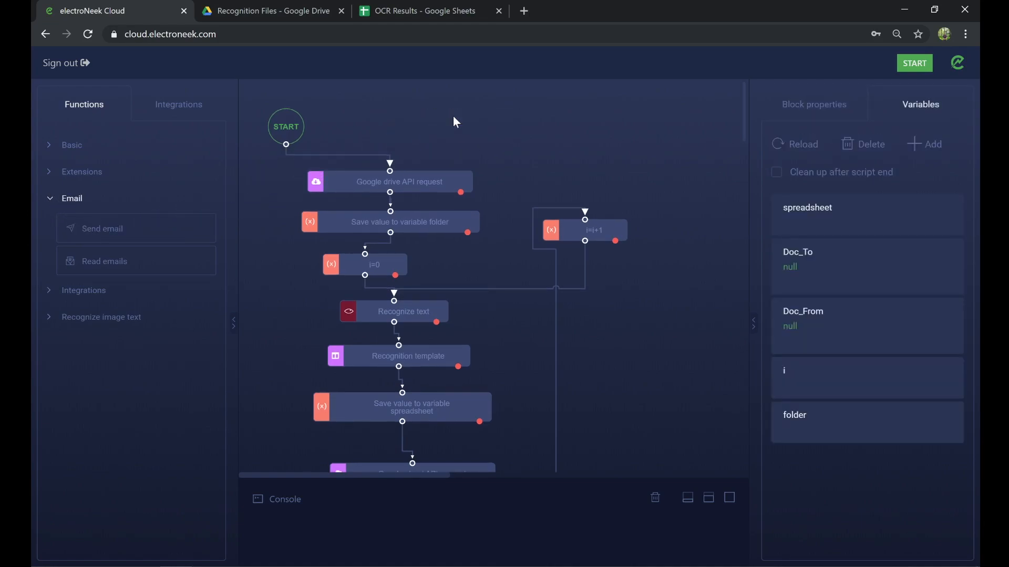
click(78, 202)
Look through the Integrations and Recognize image text function groups and the catalogue of available and upcoming service integrations
click(68, 226)
click(68, 225)
click(61, 253)
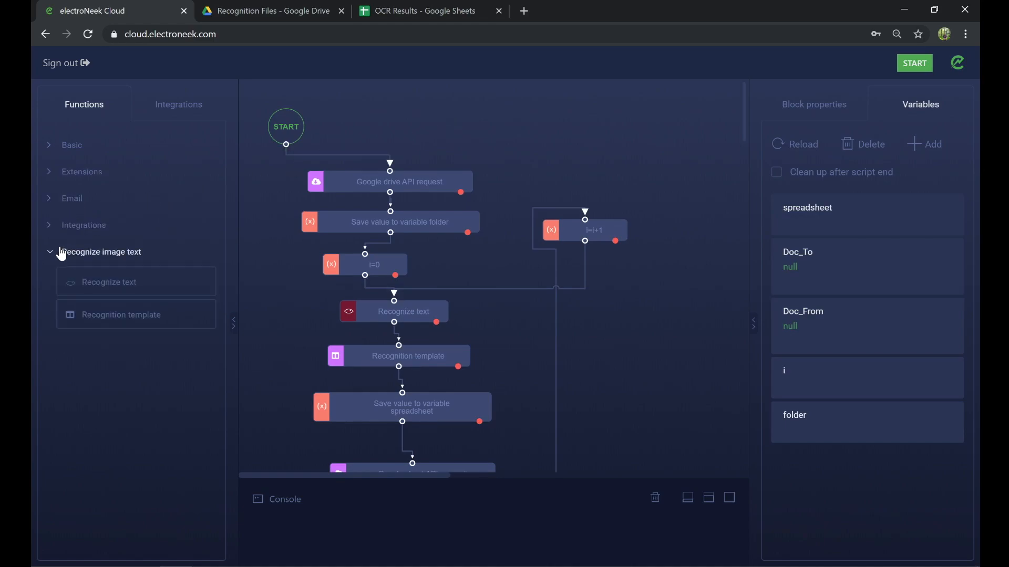
click(176, 106)
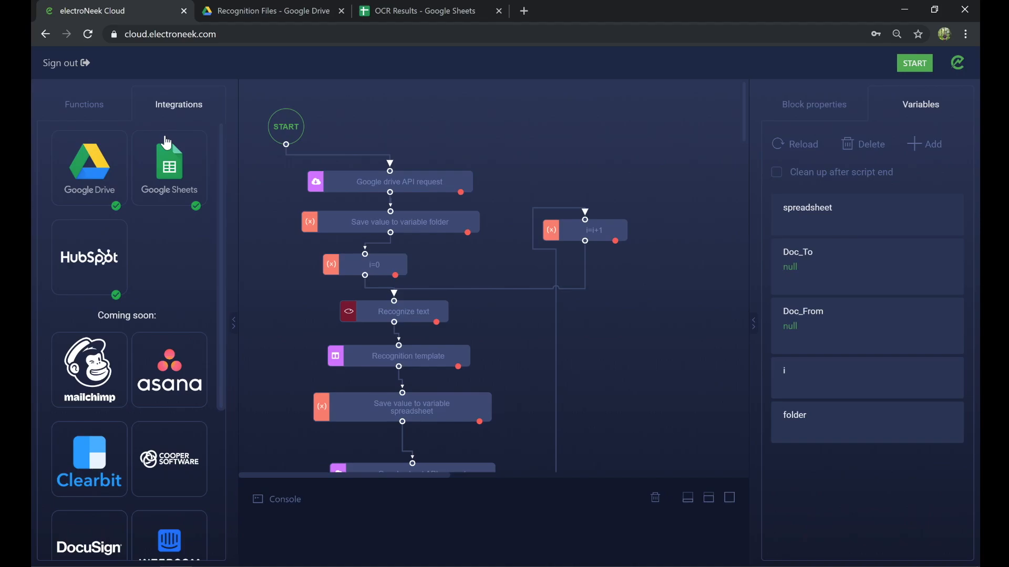
scroll(141, 213, down, 2)
scroll(138, 212, down, 4)
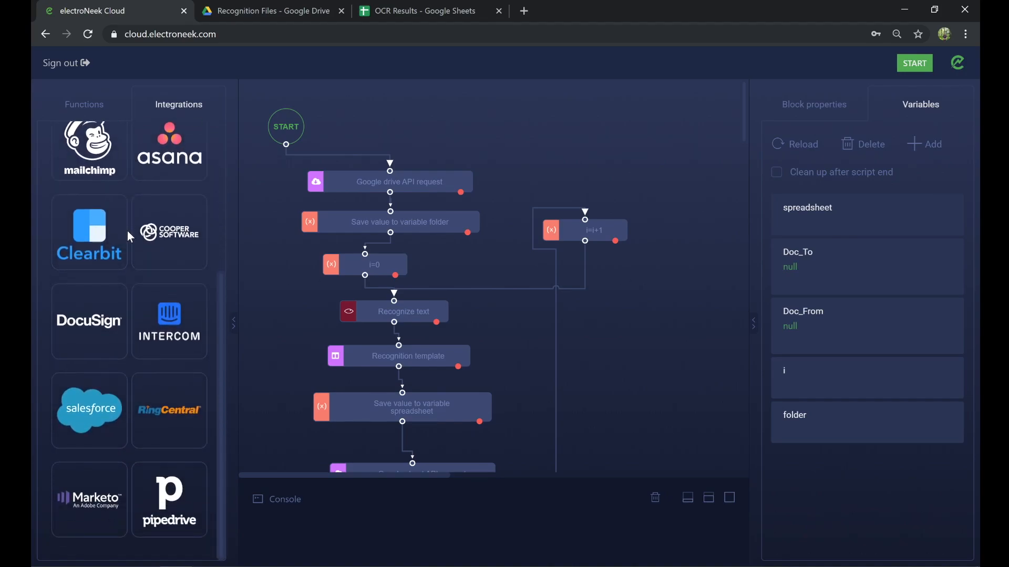
scroll(128, 233, up, 6)
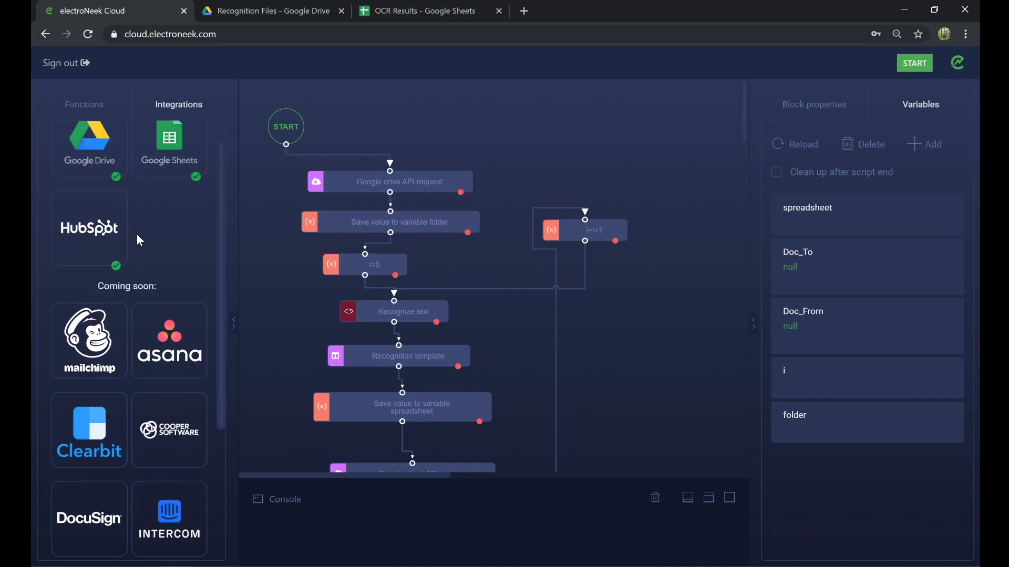
click(94, 111)
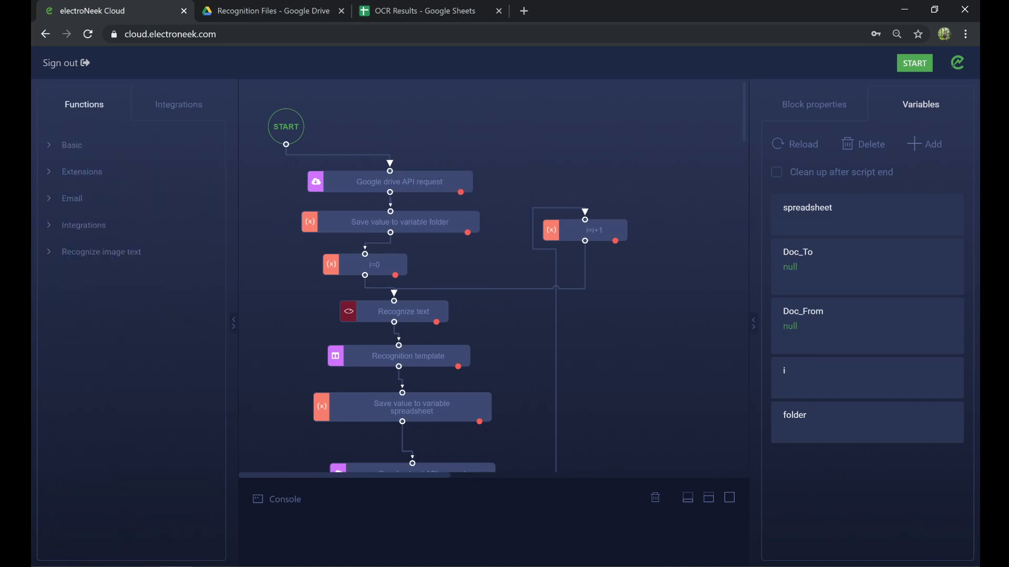
Inspect the Start block and the Path setting of the Google drive API request block
click(278, 123)
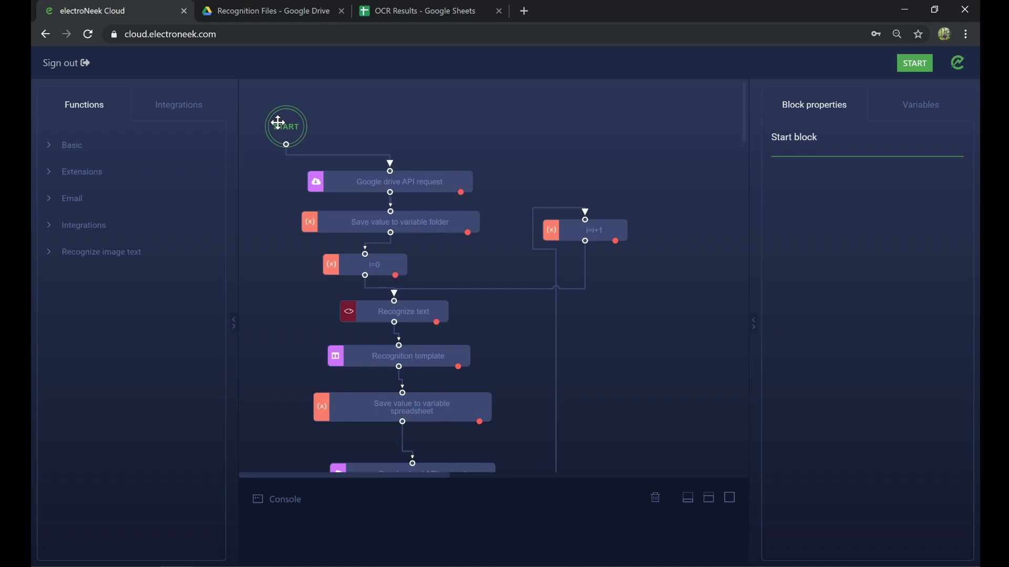
click(354, 176)
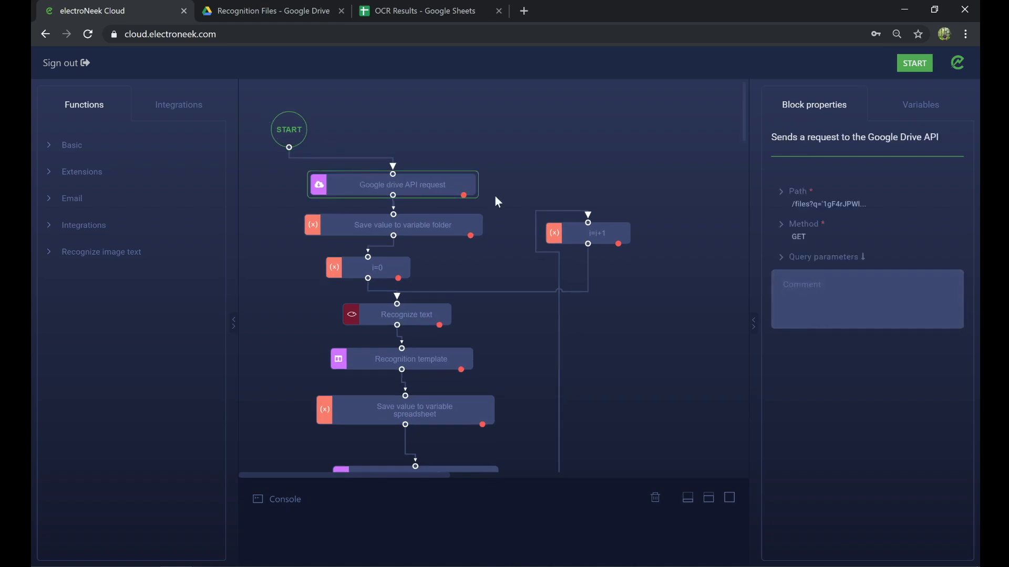
click(780, 193)
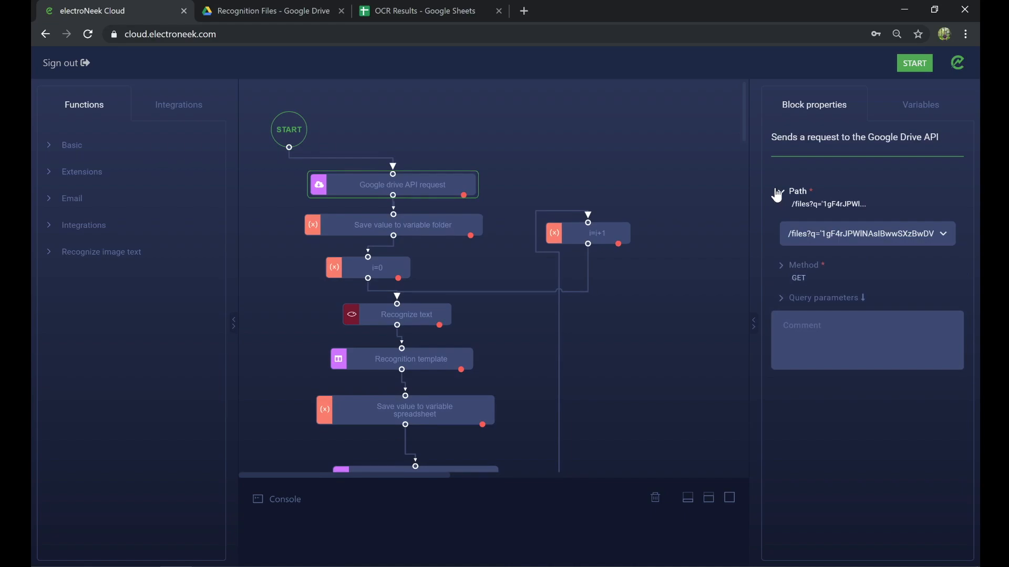
View the Recognition Files folder in Google Drive and the OCR Results sheet in Google Sheets, and return to electroNeek Cloud
click(293, 11)
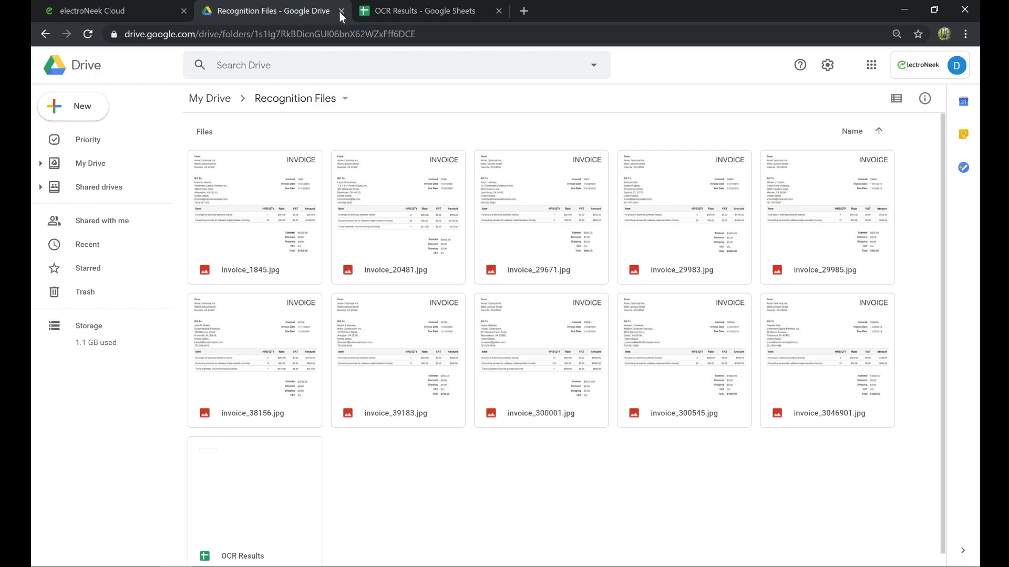
click(390, 12)
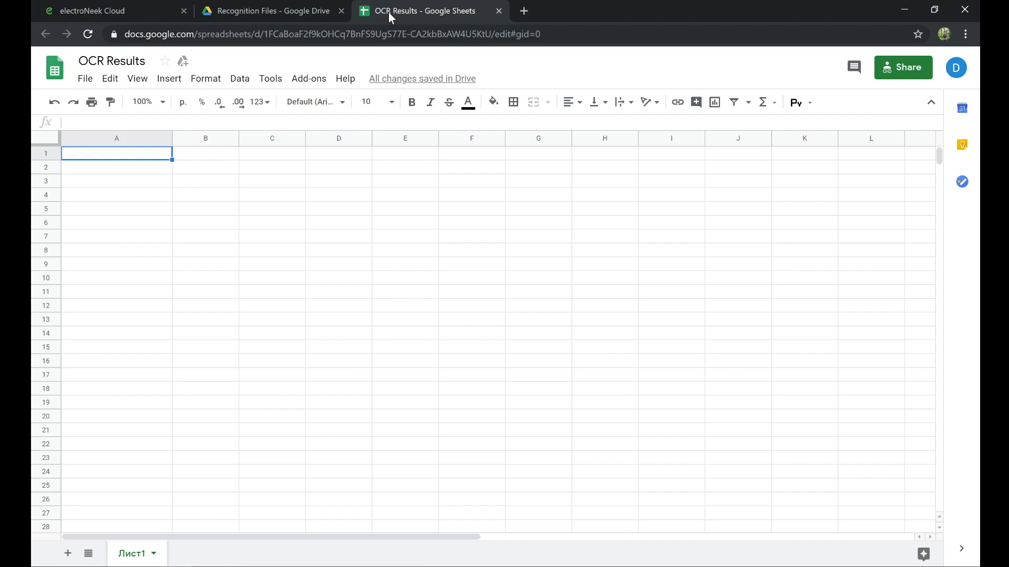
click(146, 8)
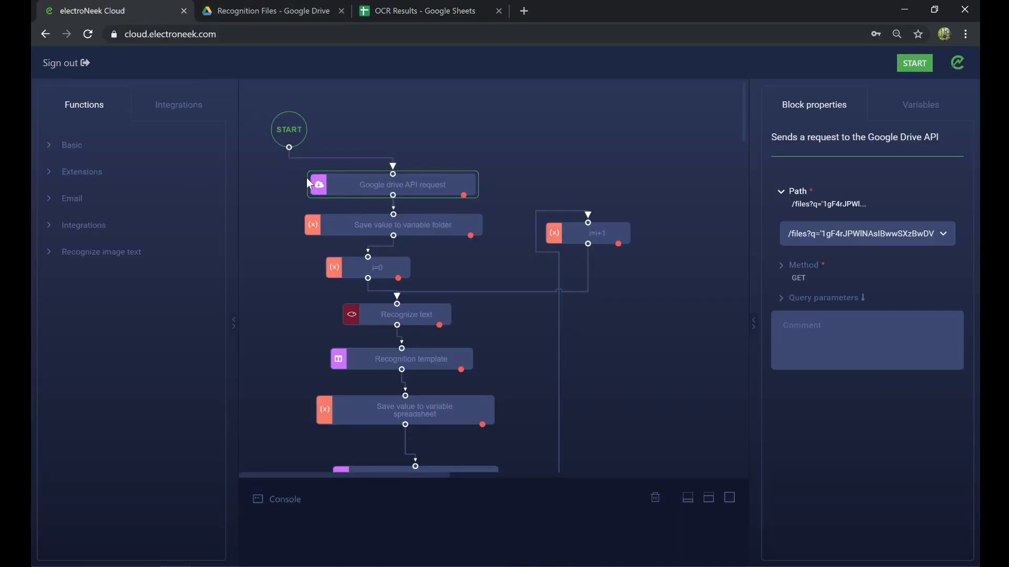
Inspect the variable settings of the Save value to variable folder block and the i=0 block
click(356, 223)
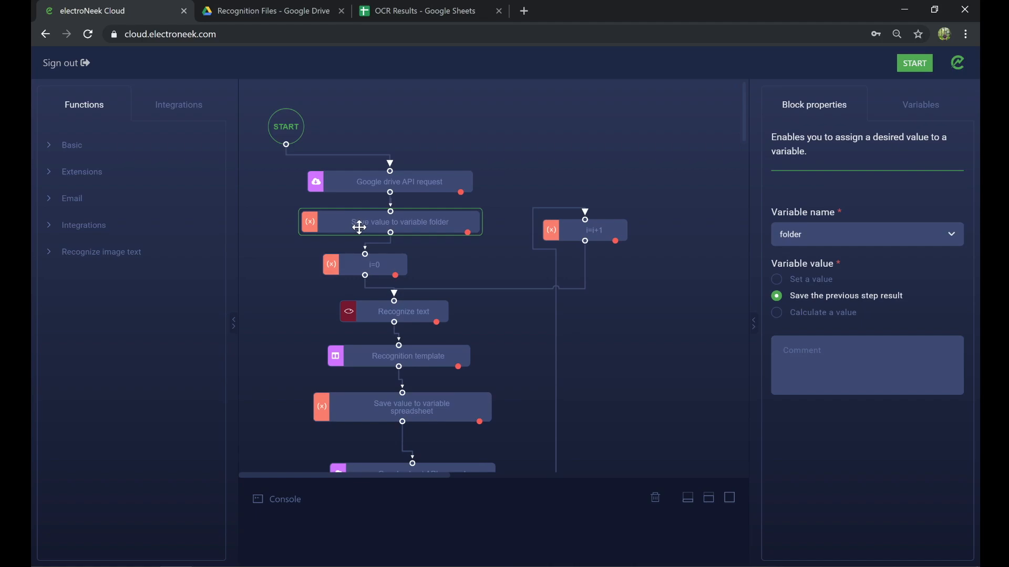
click(356, 261)
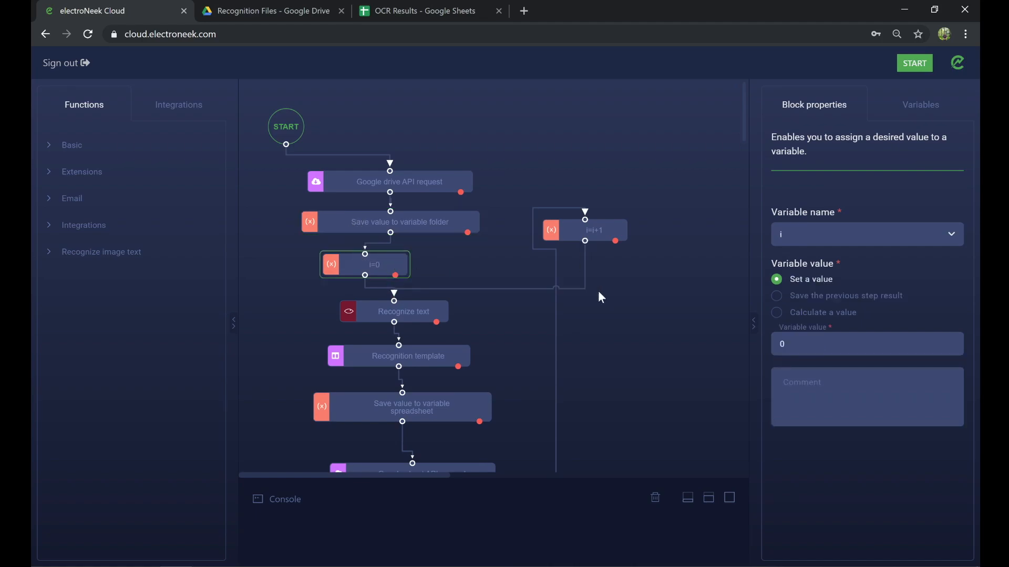
double_click(782, 344)
Examine the calculated path expression of the Recognize text block, including its file index
click(436, 308)
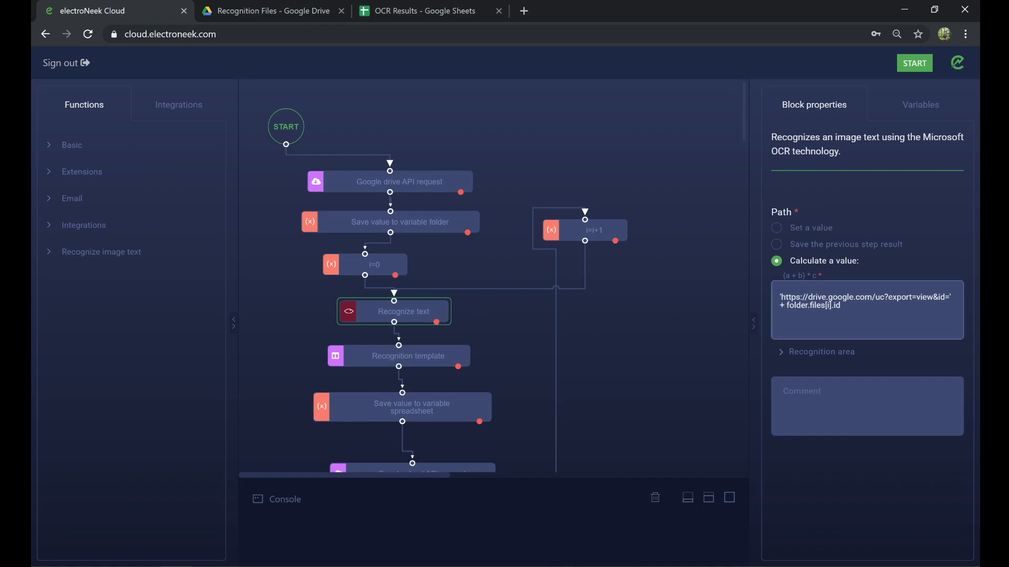
click(828, 305)
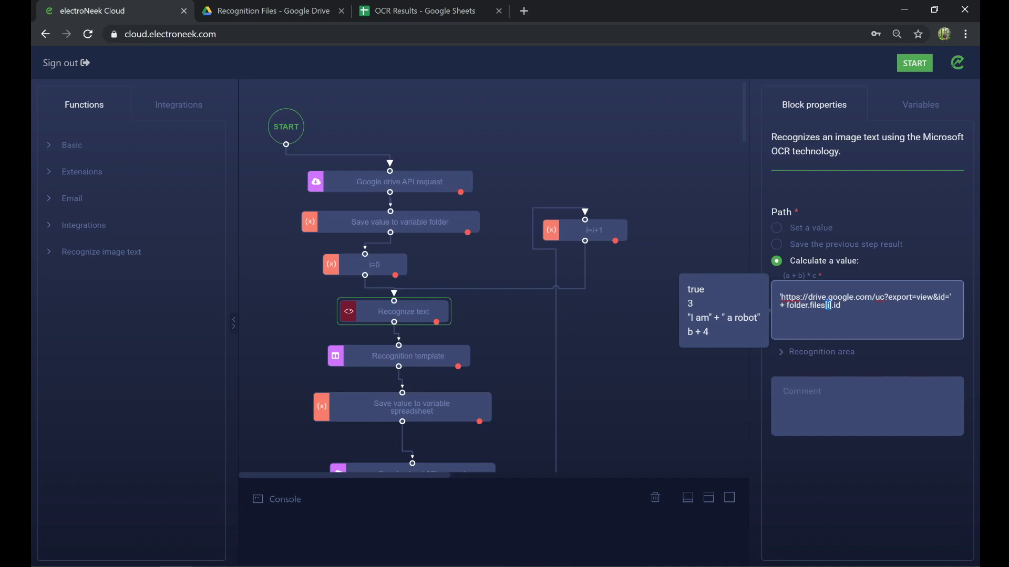
click(831, 306)
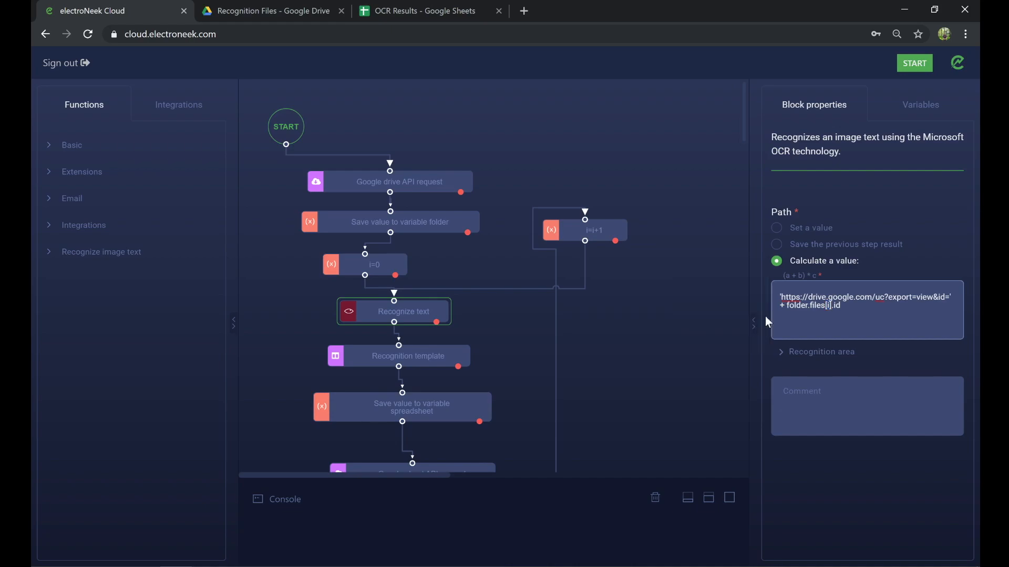
Open the Recognition template block's areas and redraw Area 1, about 176 by 29, around the company name under From
click(463, 352)
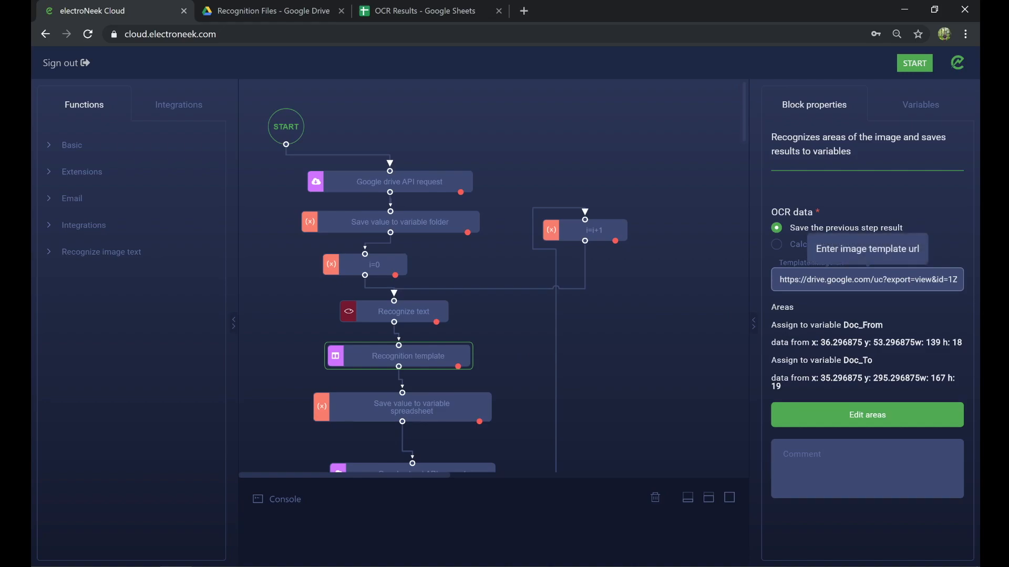
click(866, 420)
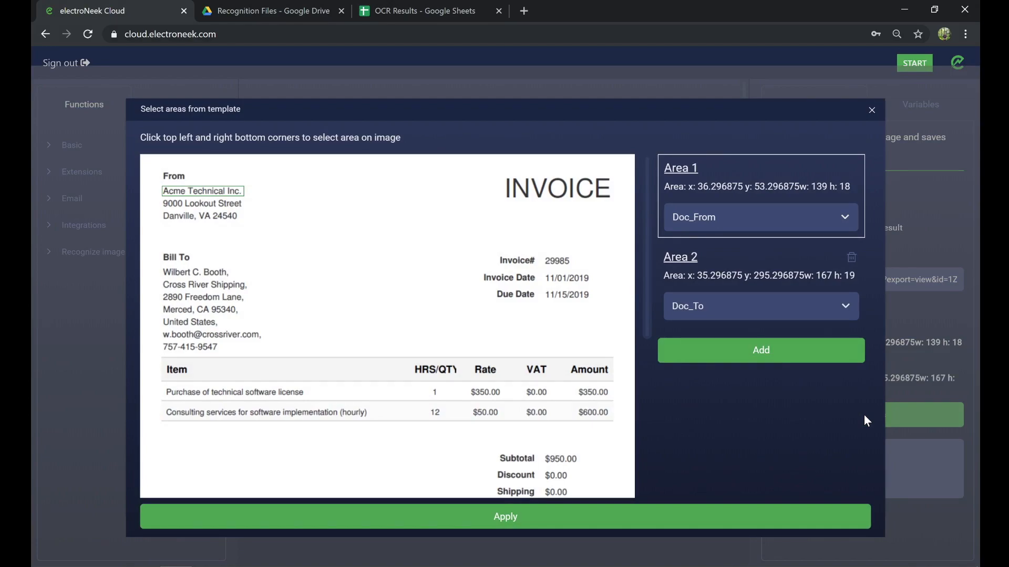
click(156, 184)
click(205, 195)
click(261, 199)
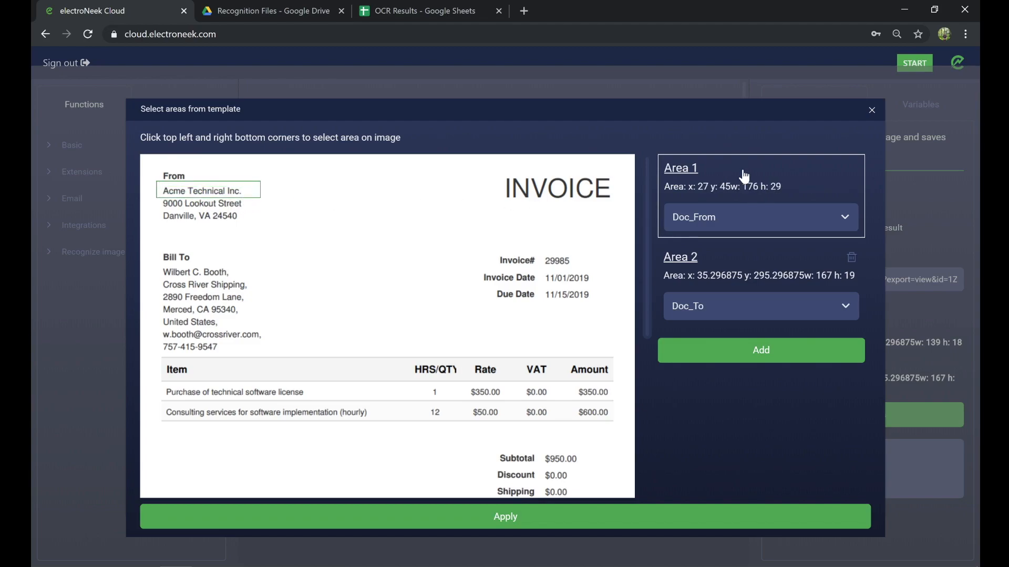
Redraw Area 2, about 169 by 20, around the e-mail line under Bill To
click(738, 257)
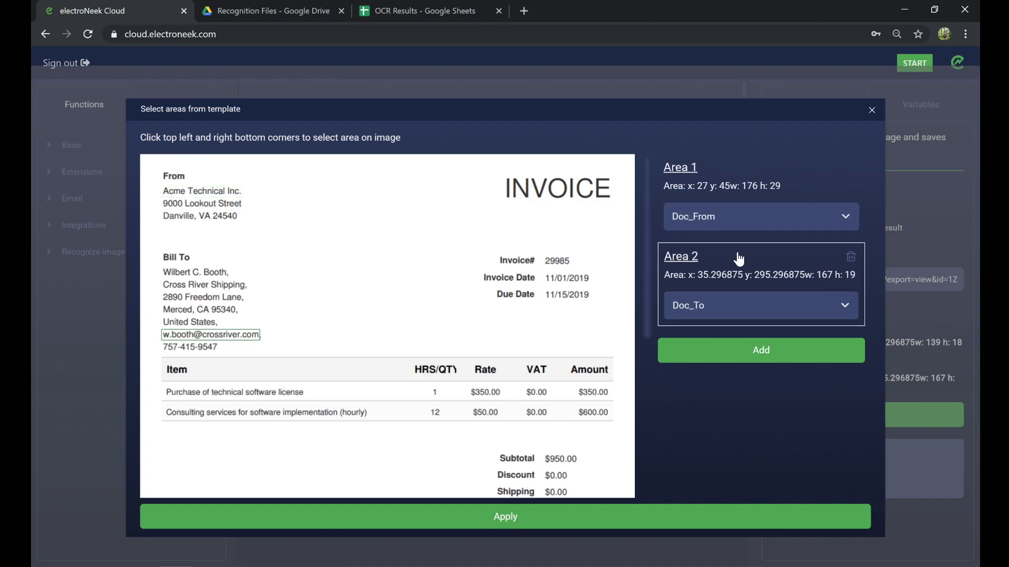
click(160, 330)
click(259, 341)
click(260, 343)
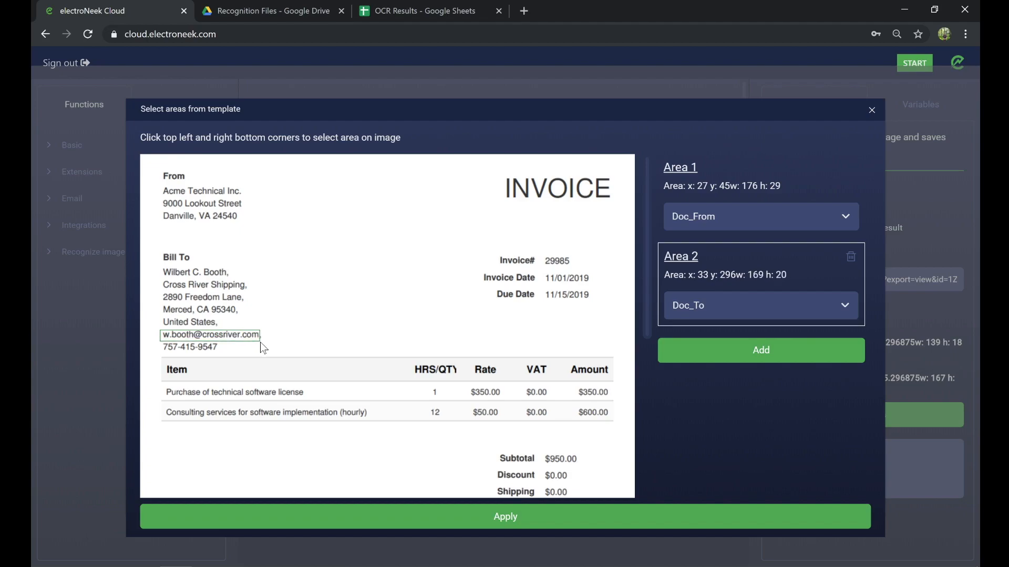
Add a third area about 279 by 111 around the invoice number and dates for variable Invoice Information, and discard all area edits
click(725, 353)
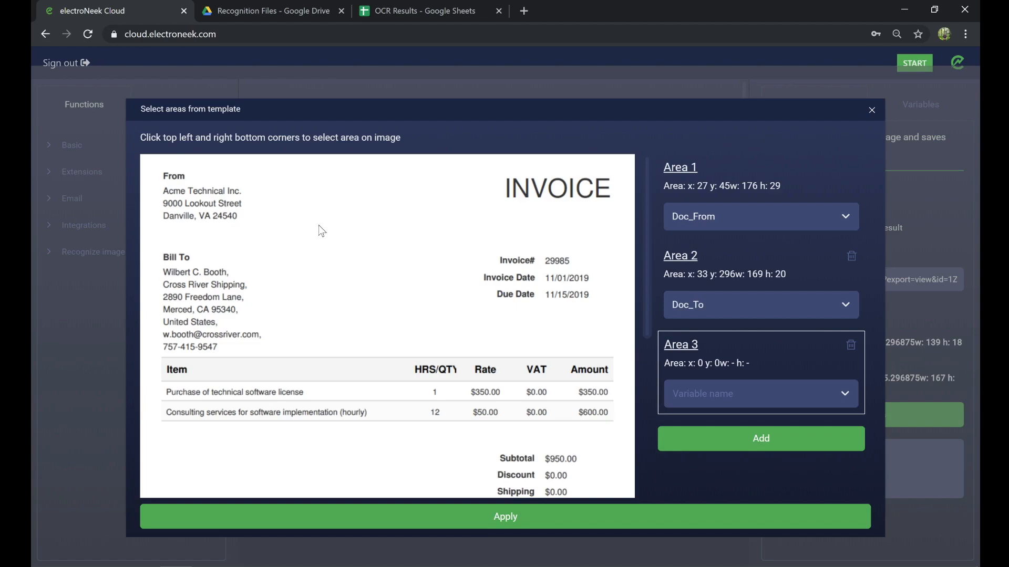
click(455, 246)
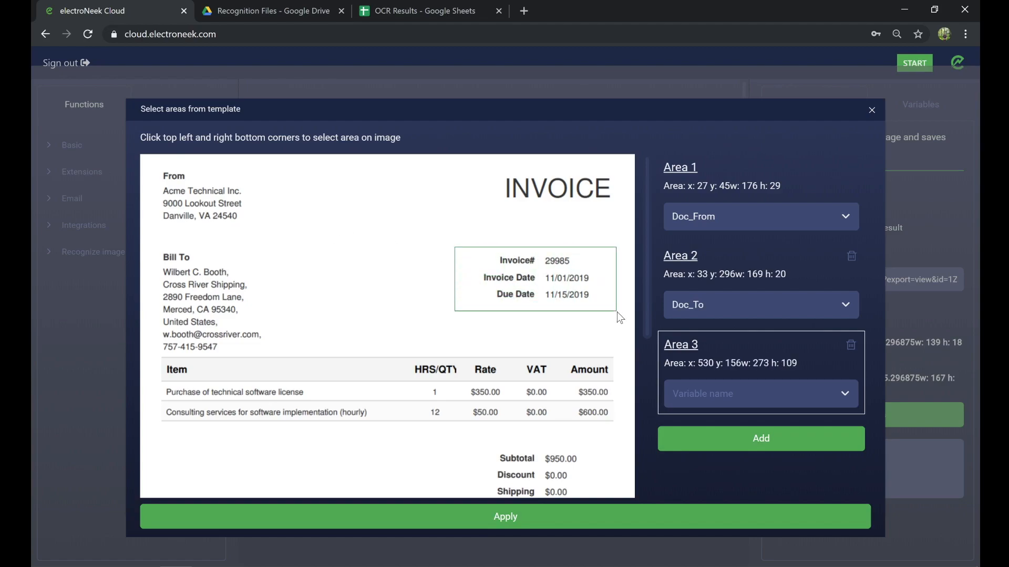
click(696, 394)
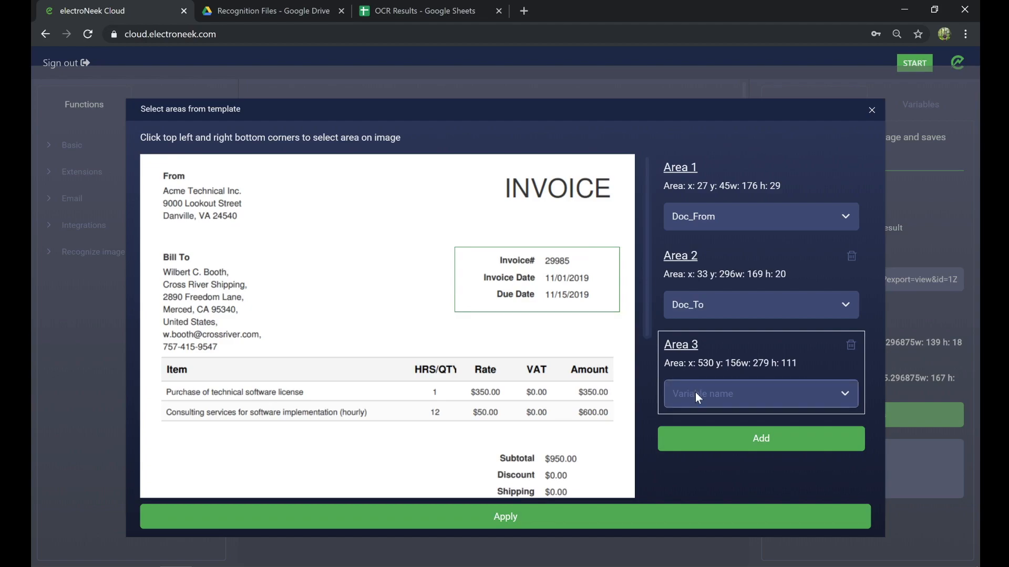
text(Invoice Information)
click(851, 346)
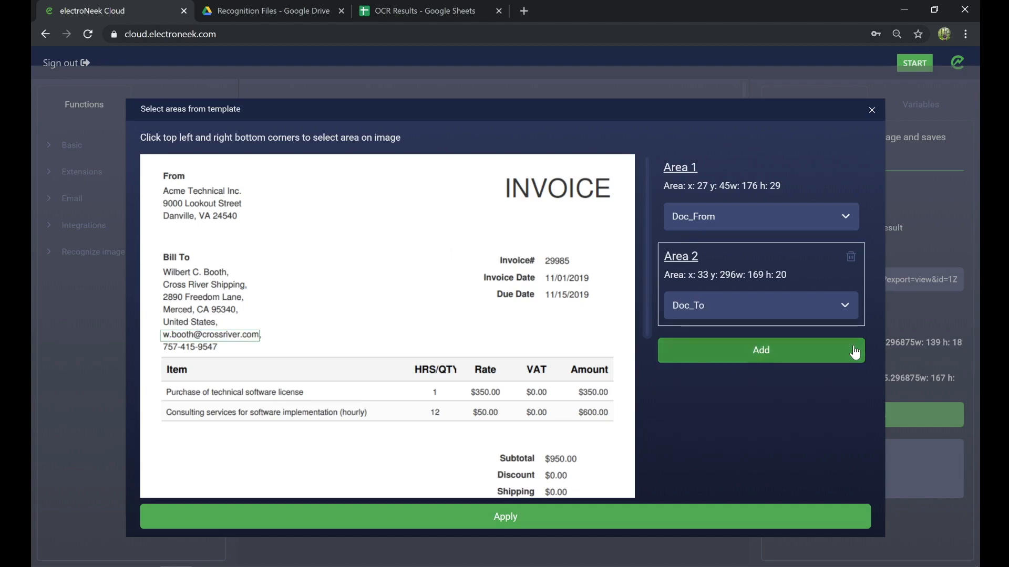
click(870, 111)
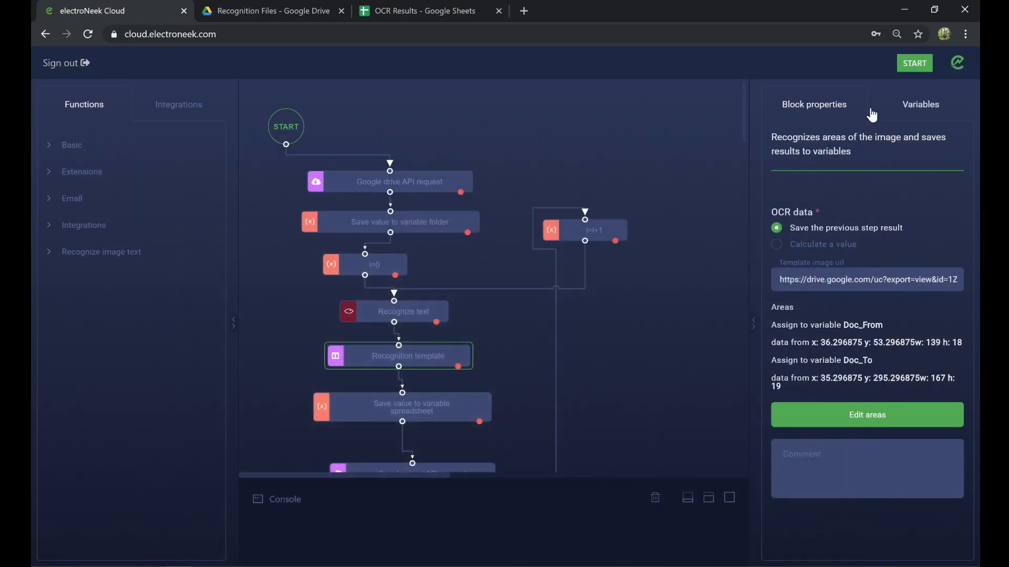
Inspect the Save value to variable spreadsheet block and the Google sheet API request block's path and body parameters
click(456, 399)
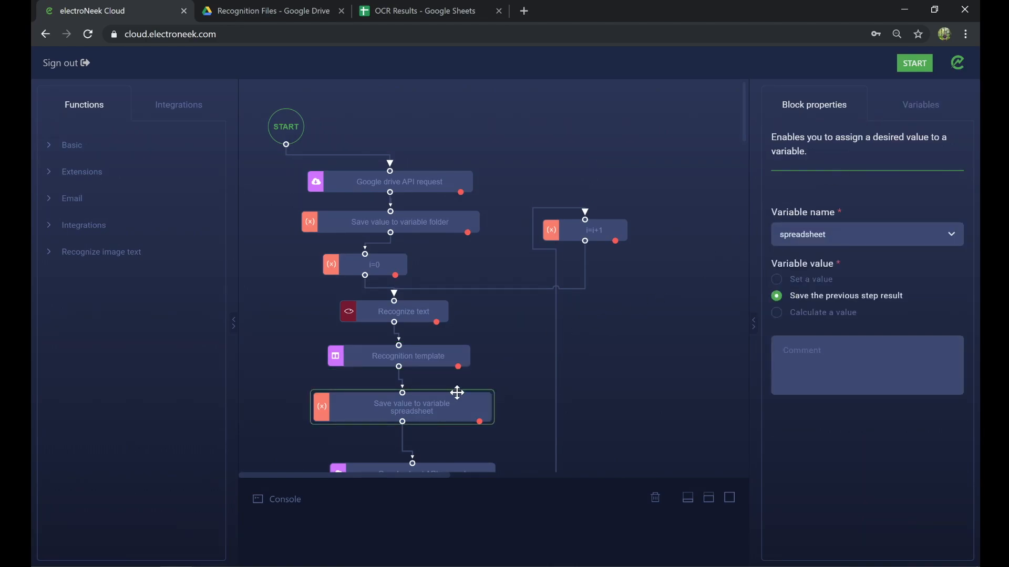
scroll(450, 387, down, 3)
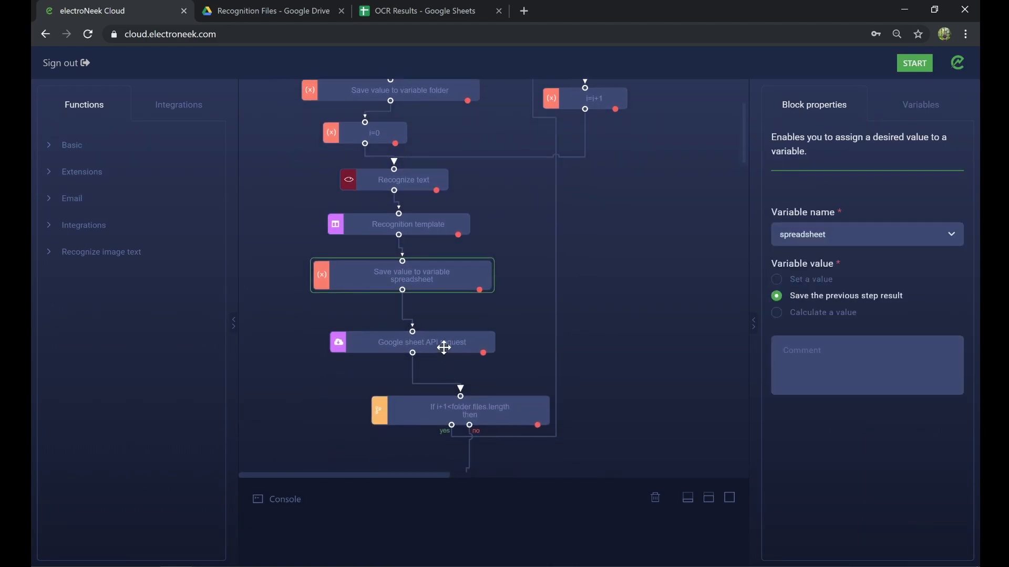
click(444, 347)
click(784, 193)
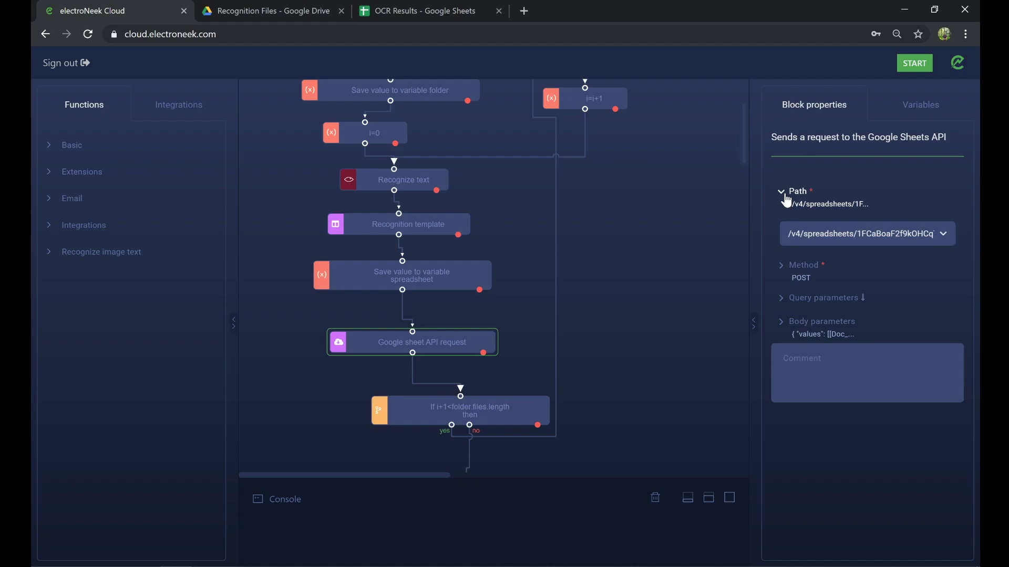
click(789, 323)
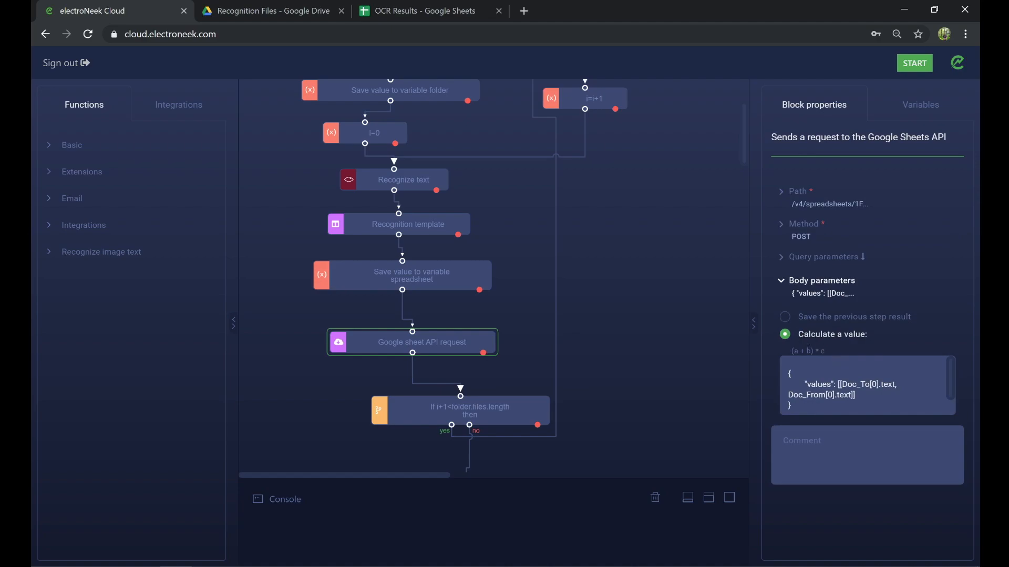
Inspect the Doc_To and Doc_From values in the Google sheet API request's body, and the If and END blocks closing the loop
drag(842, 385, 876, 385)
drag(788, 395, 833, 395)
click(497, 404)
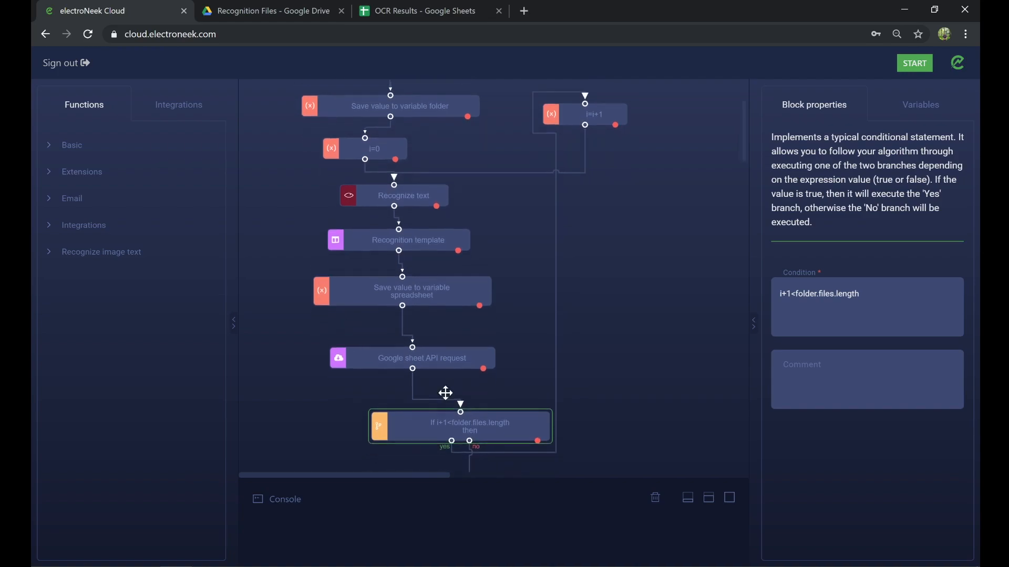
scroll(447, 397, down, 2)
click(465, 410)
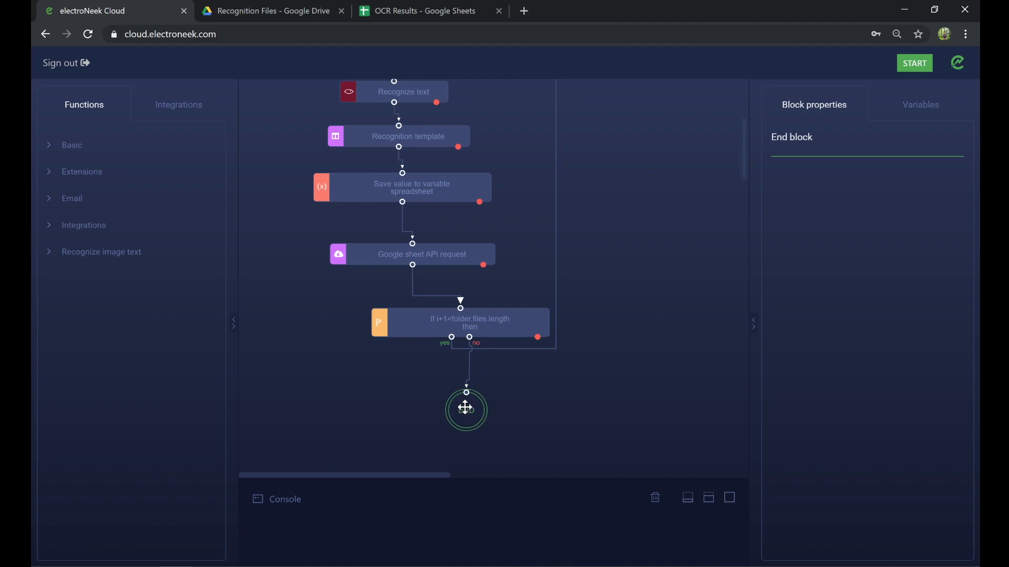
scroll(462, 399, up, 3)
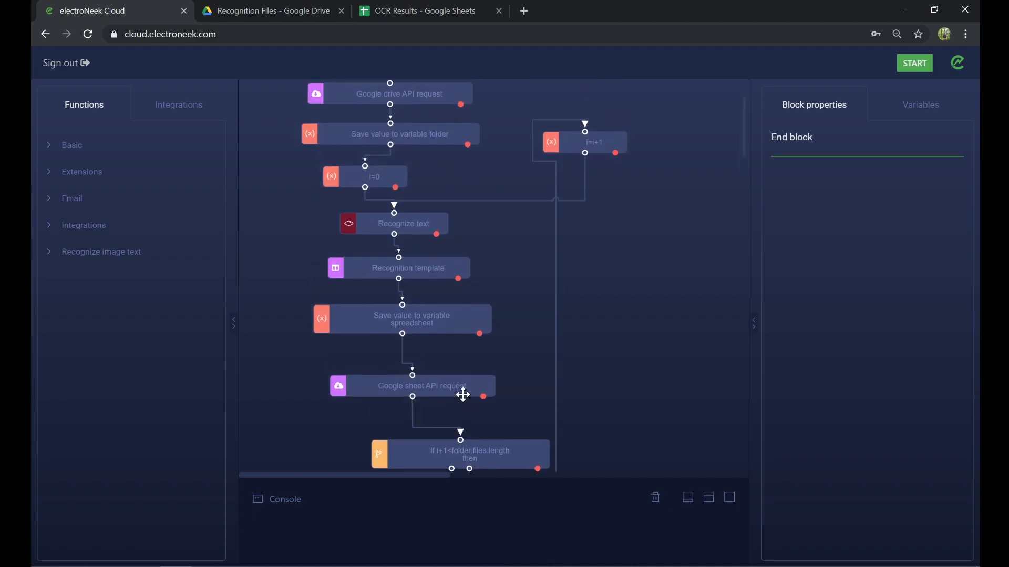
Add a Hubspot API request block from the integrations, move it beside the END block, and delete it
click(105, 223)
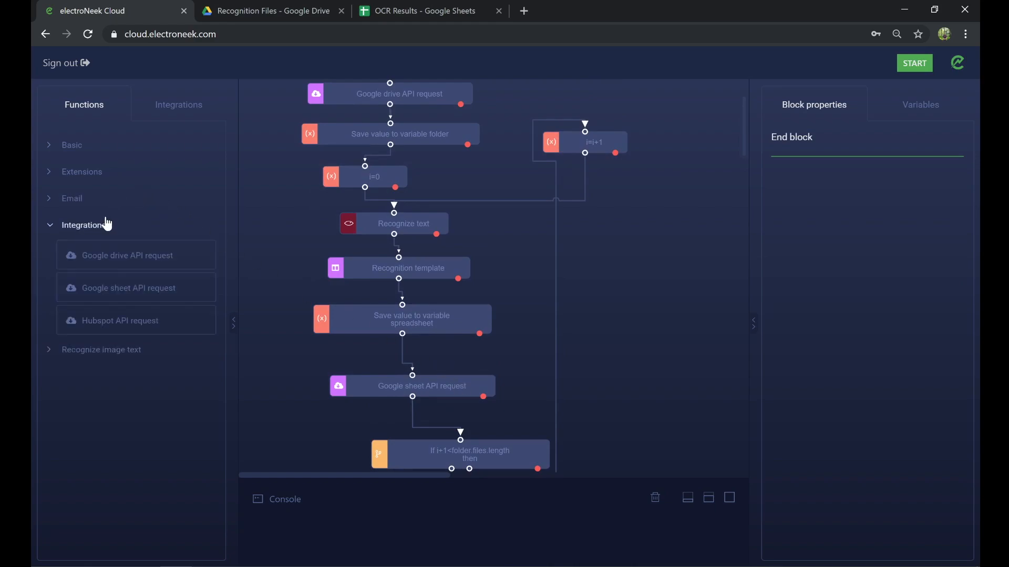
click(181, 321)
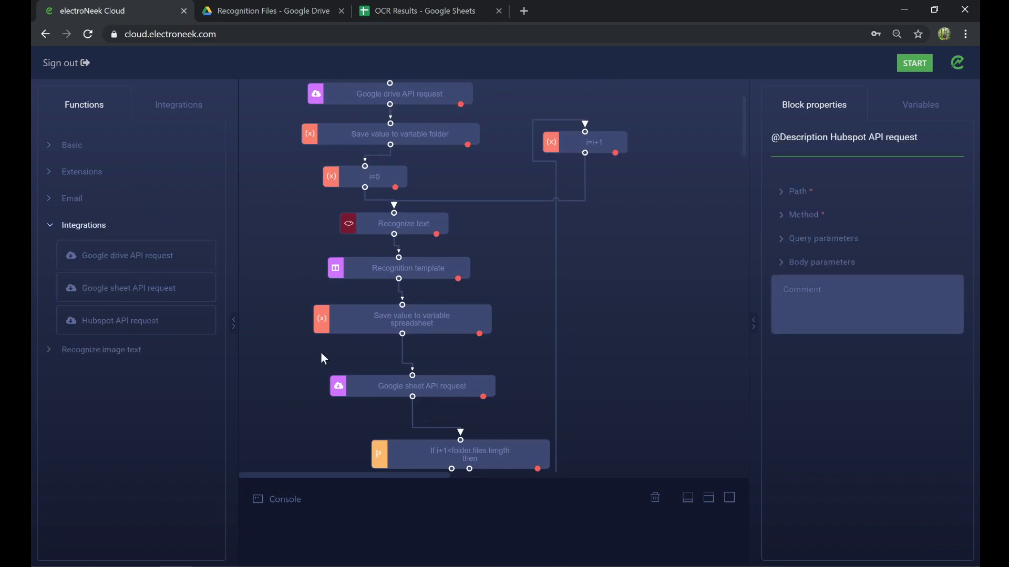
scroll(376, 338, down, 2)
scroll(370, 337, down, 3)
drag(466, 395, 603, 306)
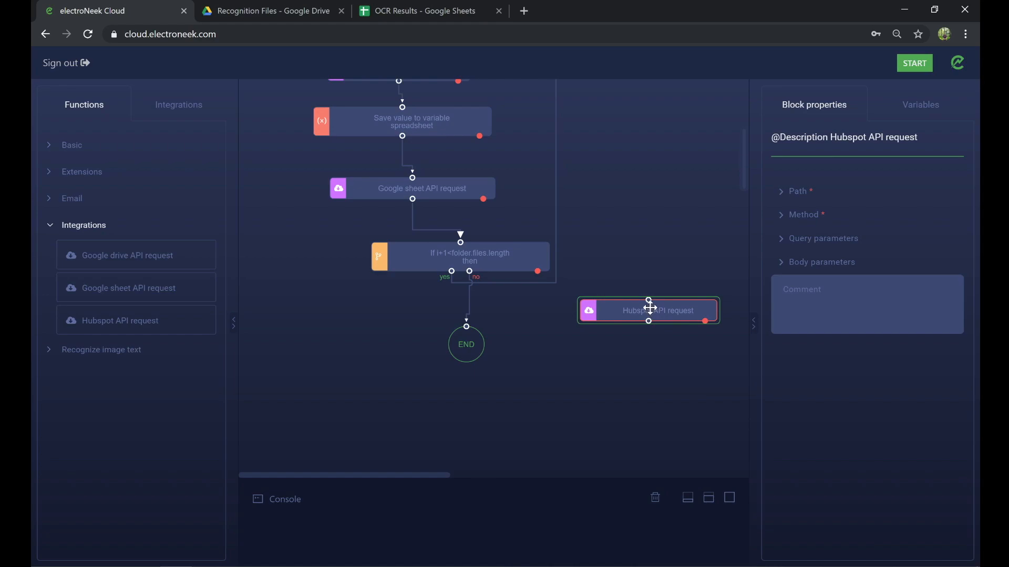
key(Delete)
click(467, 342)
scroll(396, 252, down, 1)
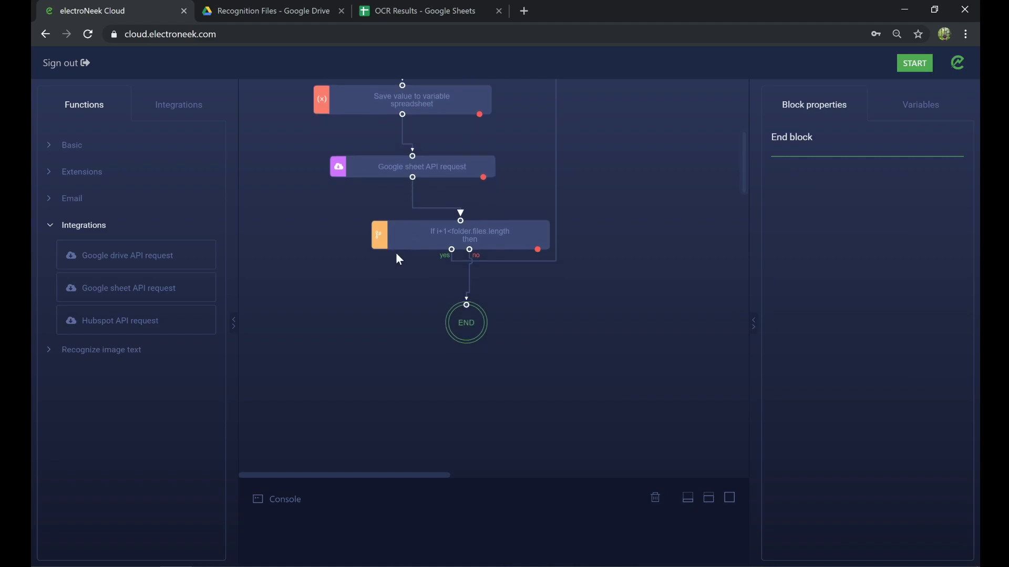
Run the complete invoice recognition workflow from its START block
scroll(395, 252, up, 5)
scroll(395, 252, up, 2)
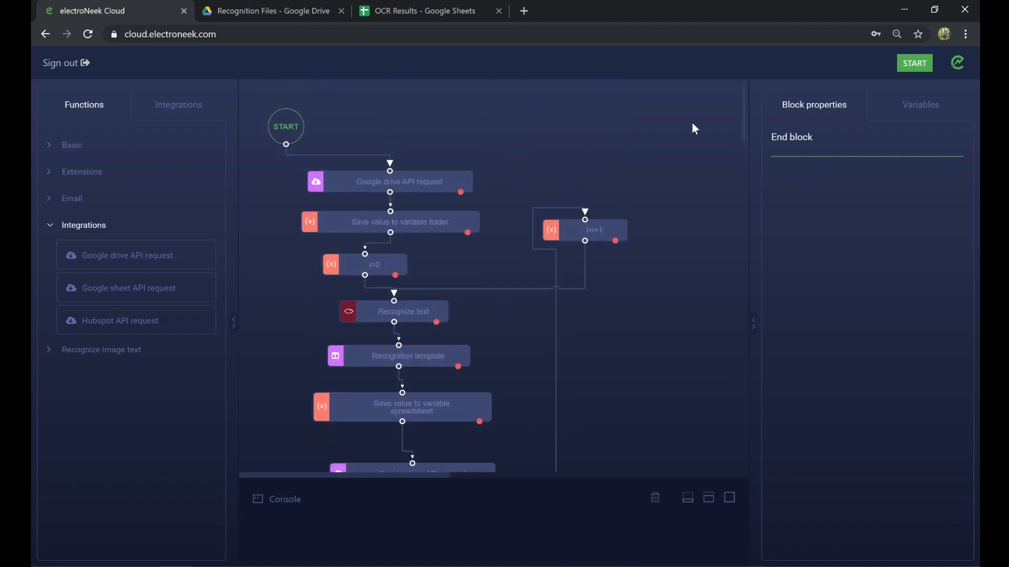
click(913, 65)
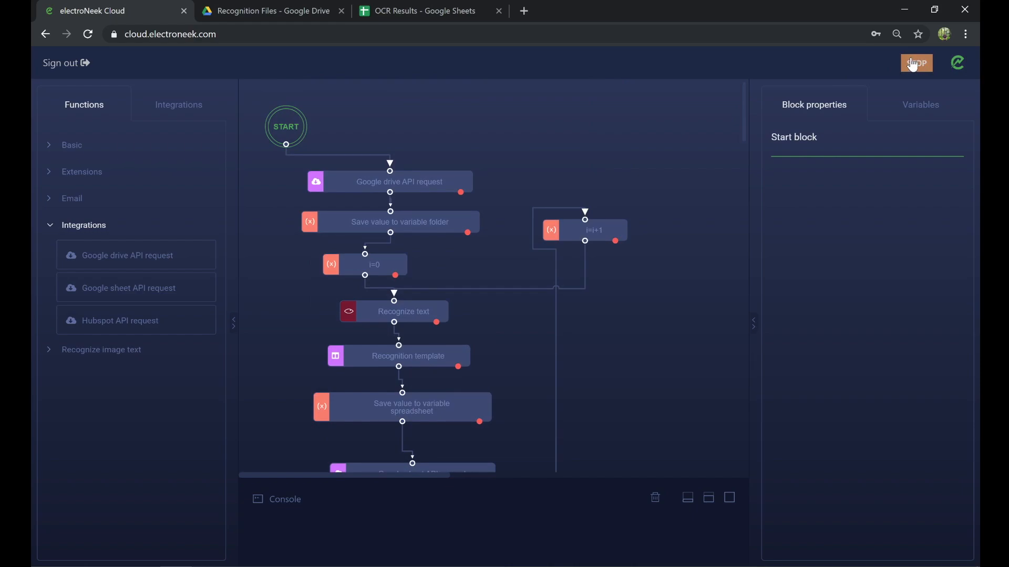
Check the extracted rows in the OCR Results Google Sheet and the run status in electroNeek Cloud, ending back at the workflow
click(434, 12)
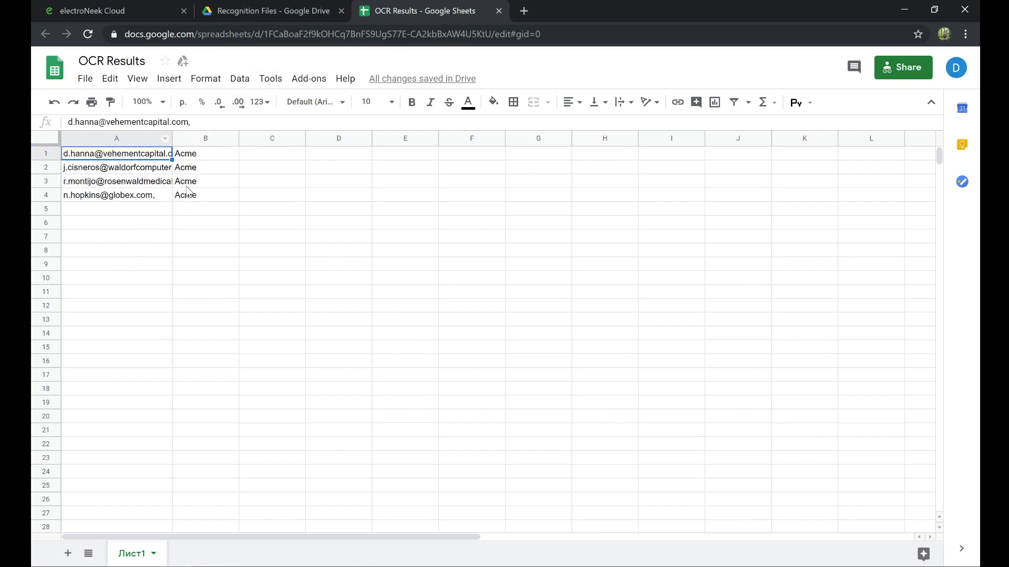
click(146, 12)
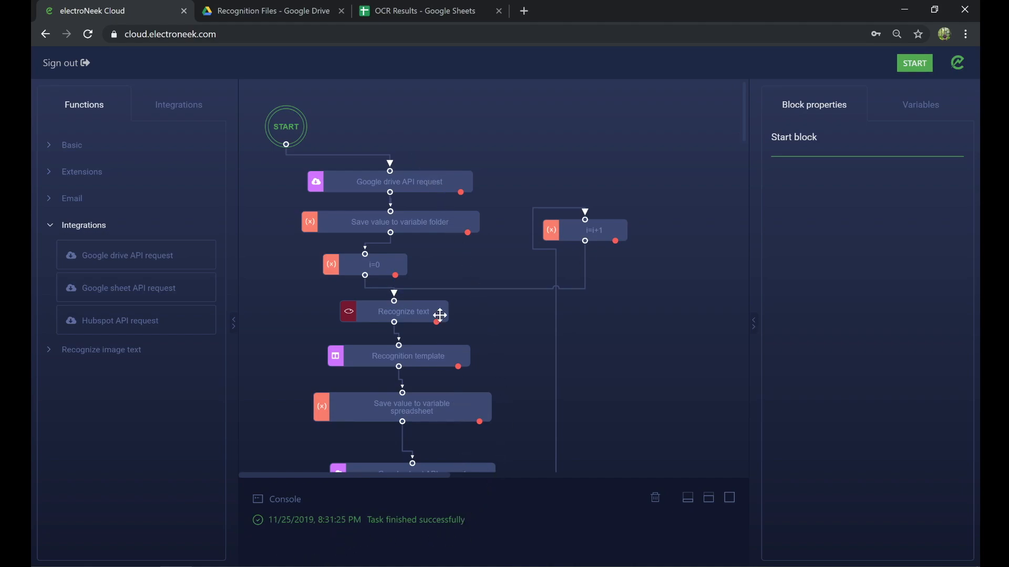
click(415, 10)
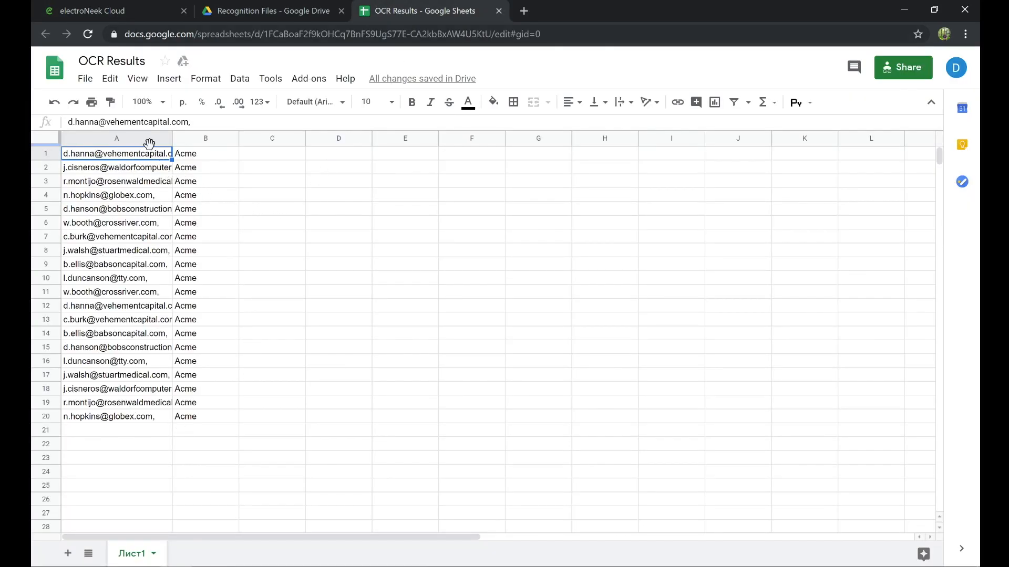
click(132, 12)
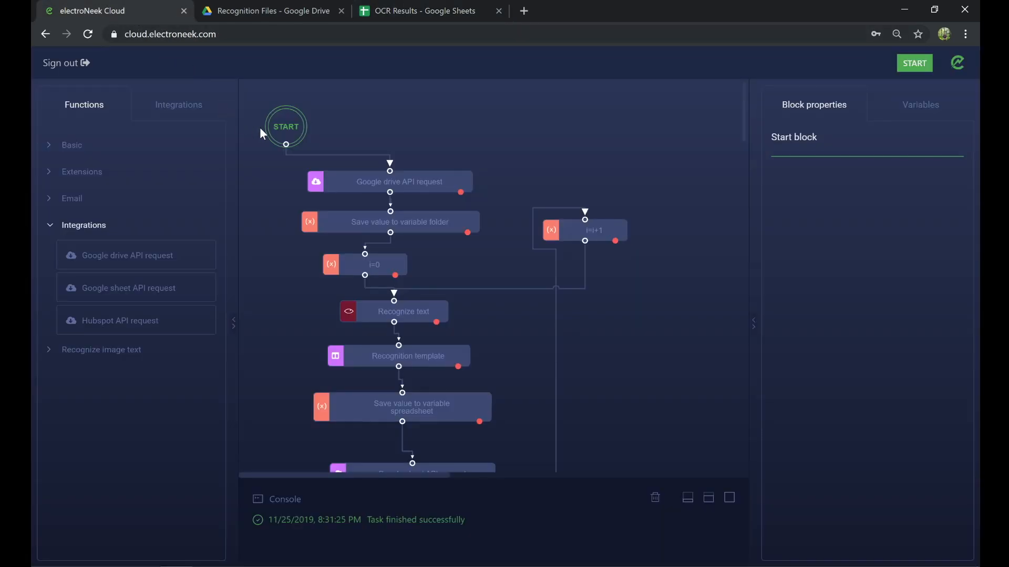